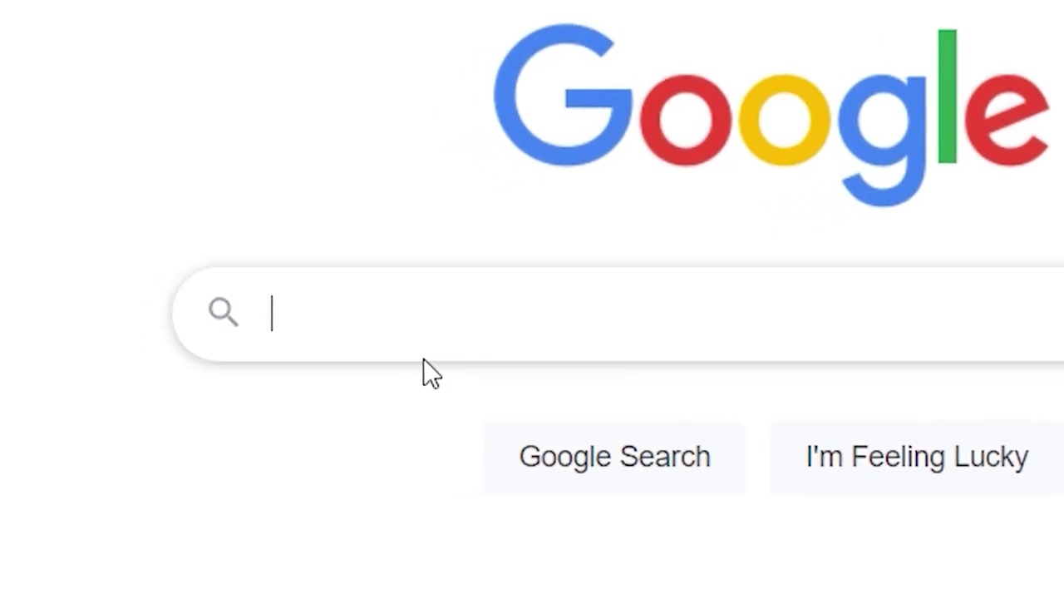
- Search Google for msi afterburner, open the official MSI page, and install the program with English for the bundled RTSS setup
text(msi afterburner)
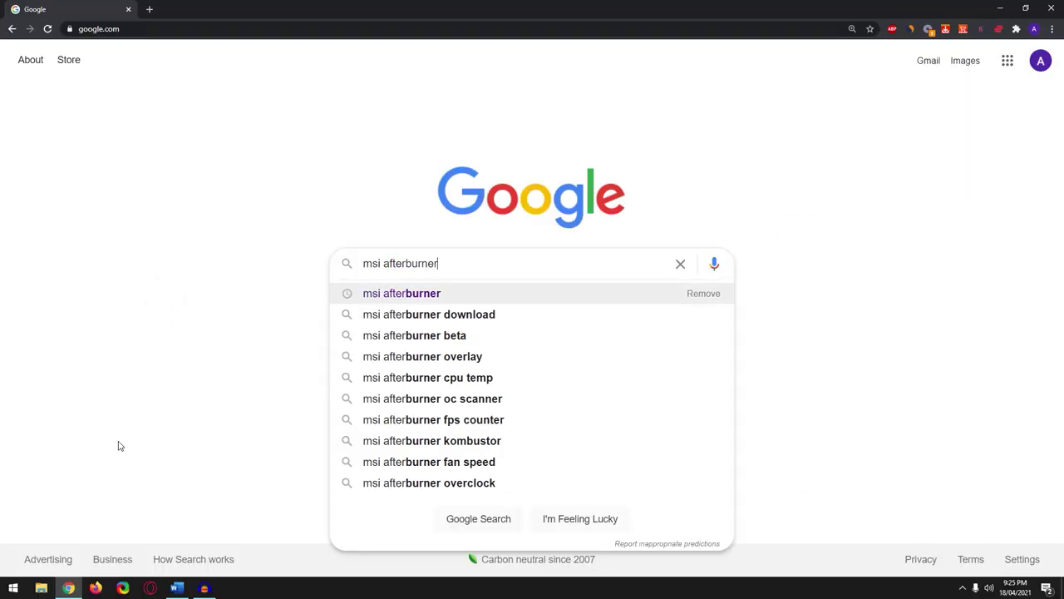
key(Return)
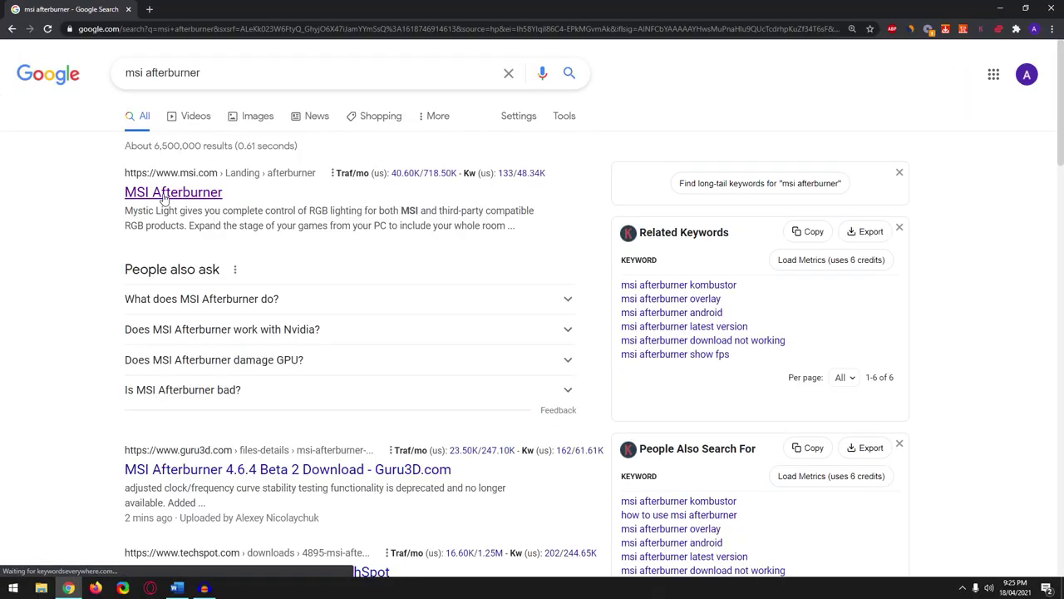
click(163, 192)
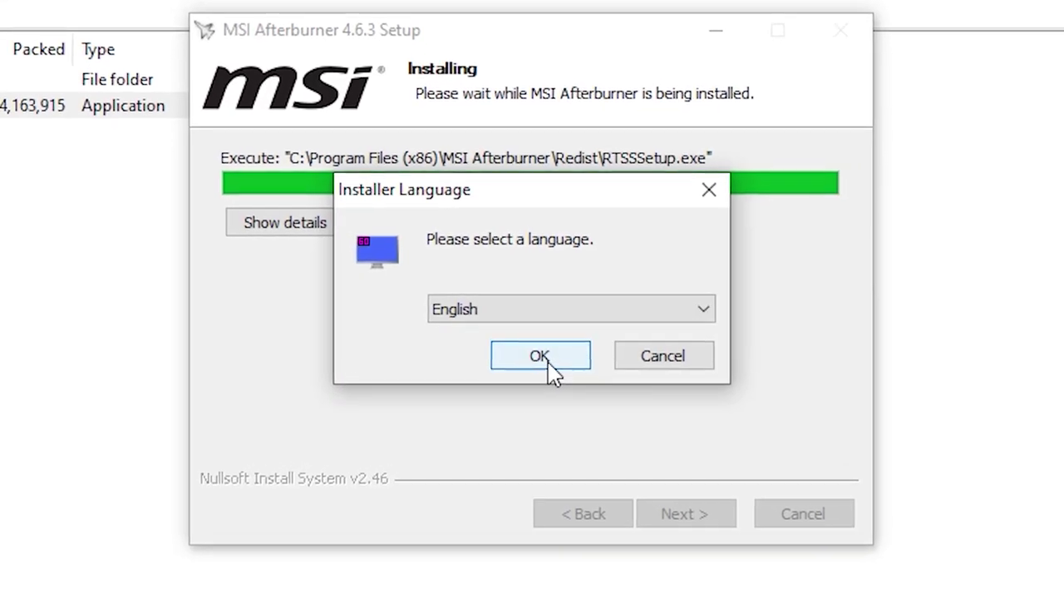
click(541, 355)
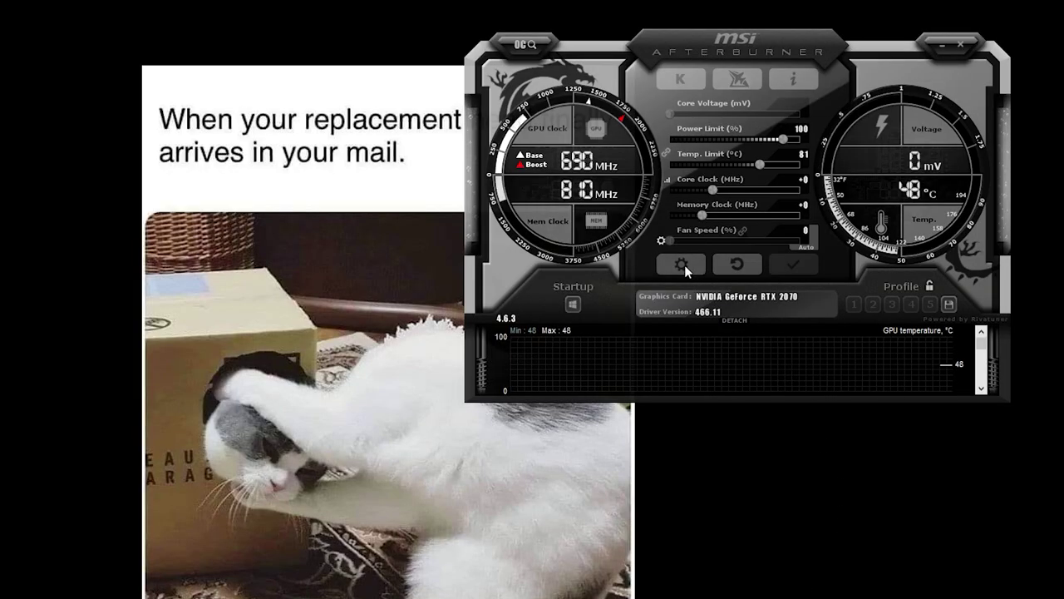
- Unlock voltage control and voltage monitoring in the general properties, apply the change, and raise the core voltage to +100%
click(682, 264)
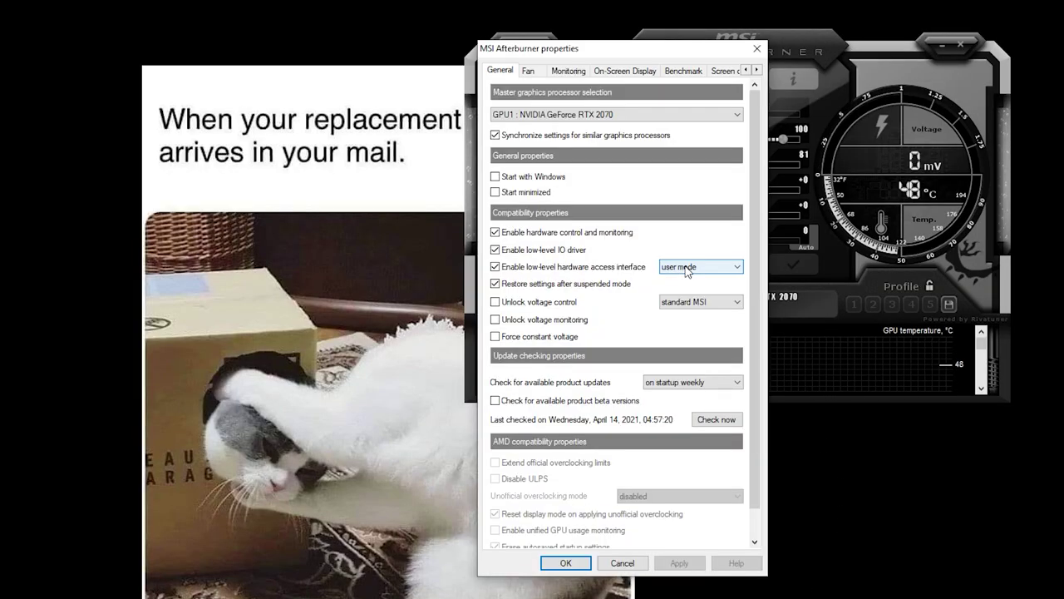
click(525, 304)
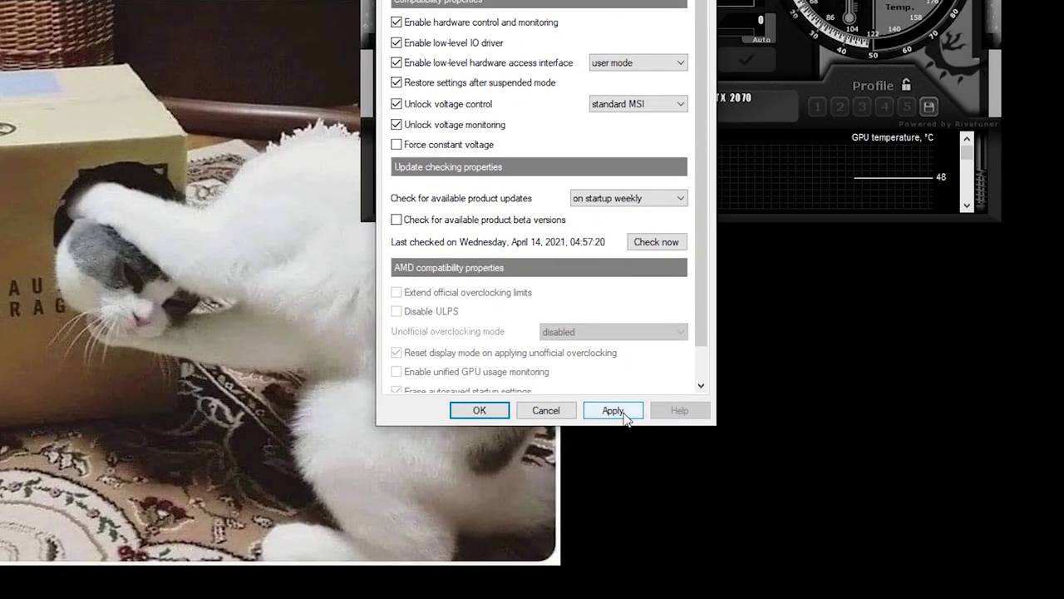
click(613, 411)
click(704, 284)
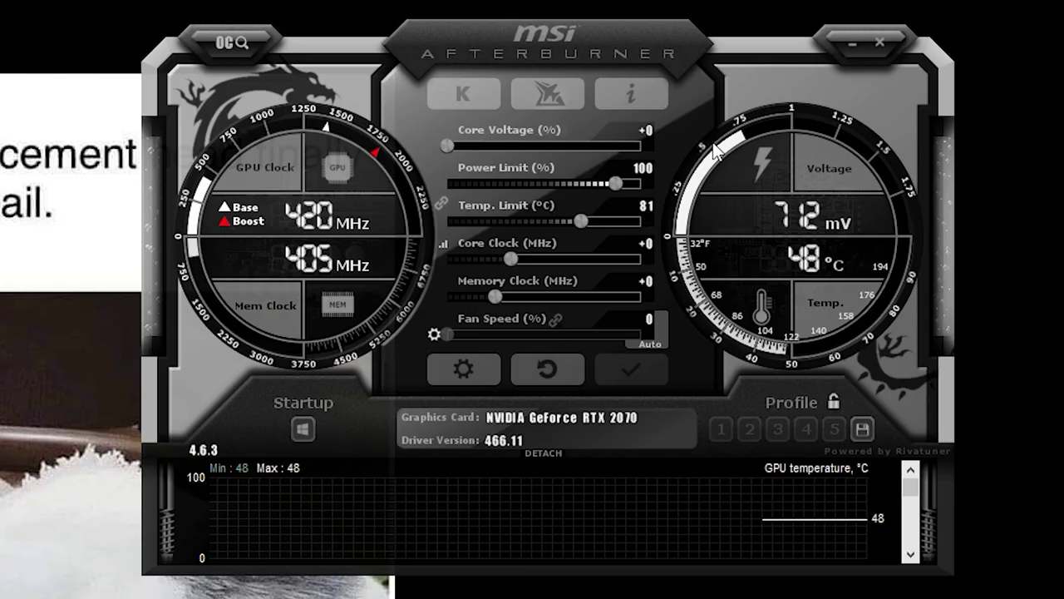
drag(449, 143, 643, 141)
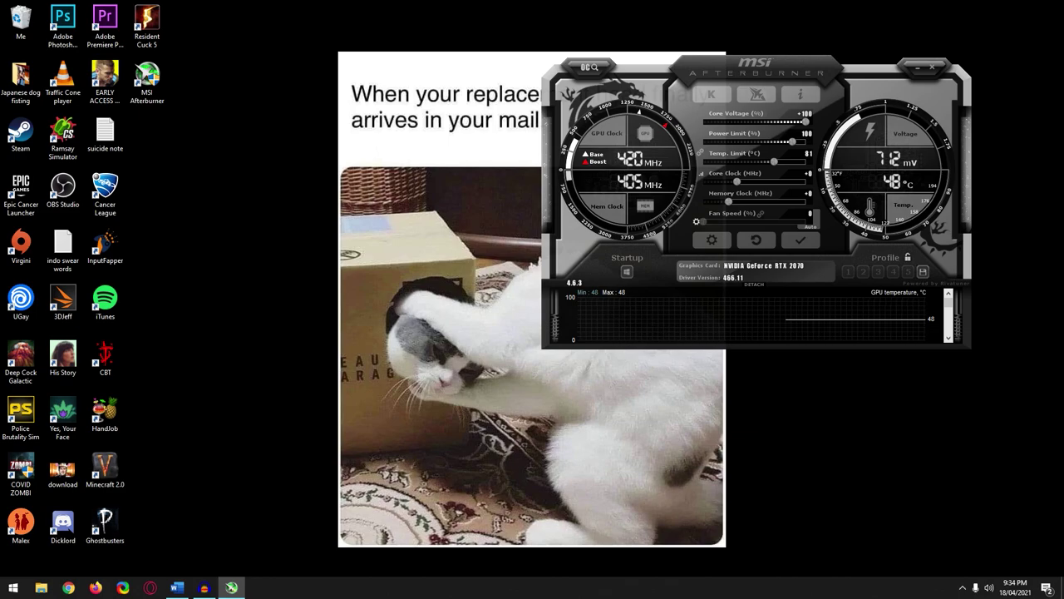
- Enable user defined software automatic fan control in the Afterburner properties
click(710, 240)
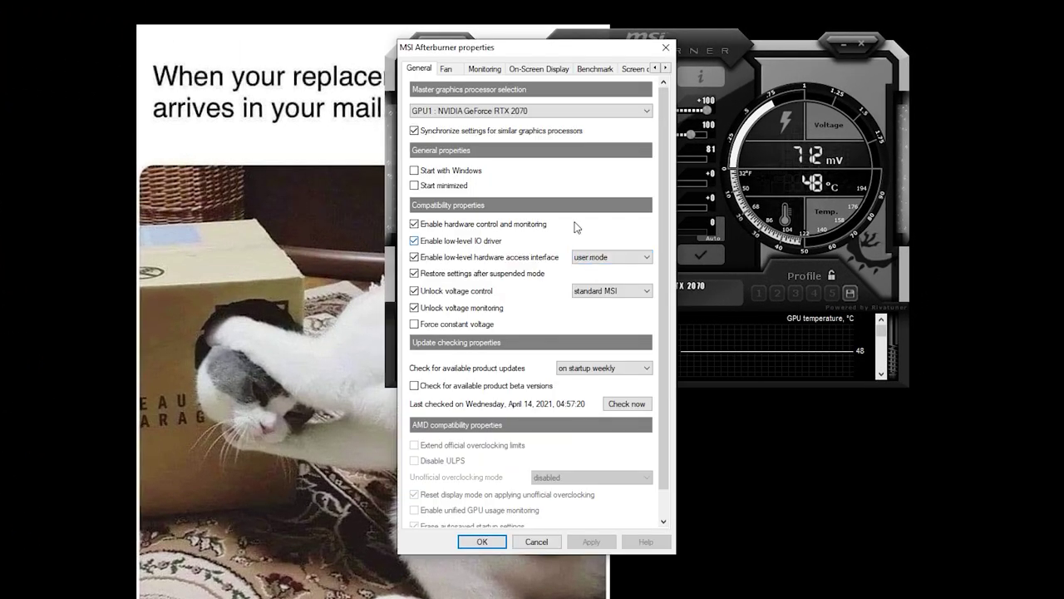
click(447, 69)
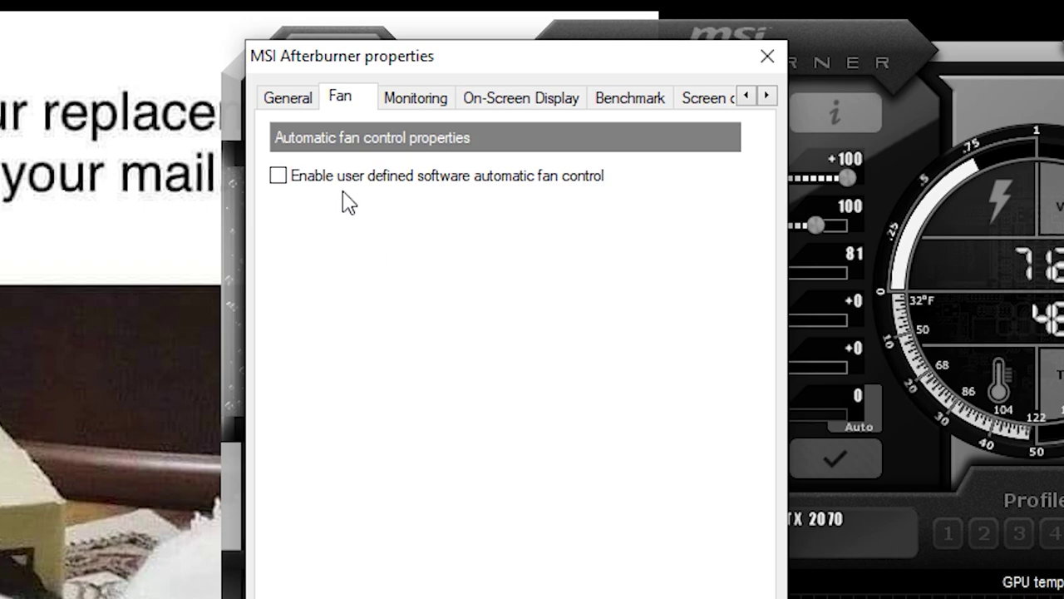
click(331, 177)
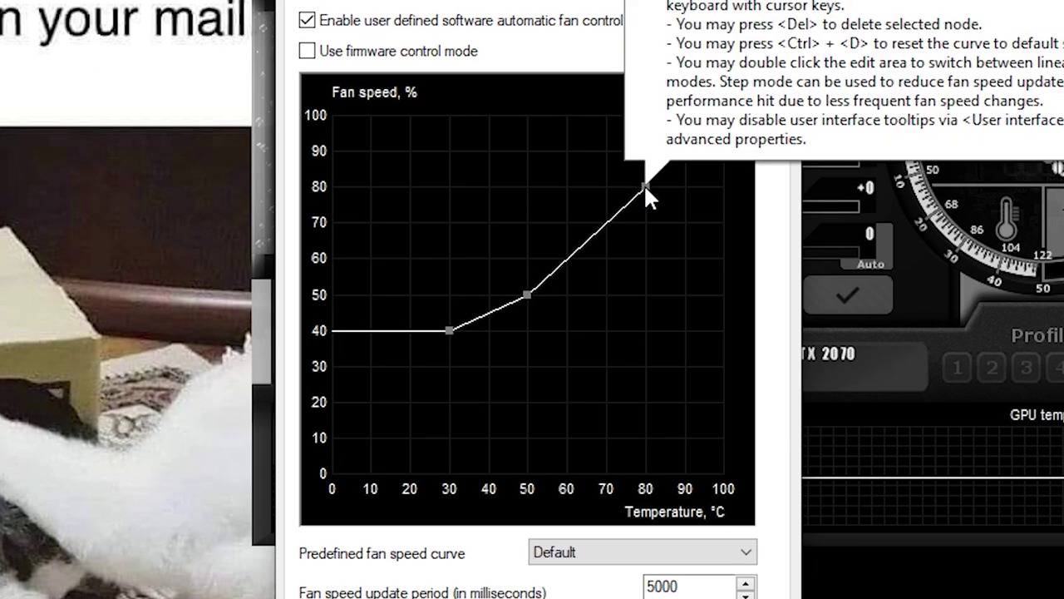
- Delete the fan curve's two middle nodes and move the end nodes to about 25 °C at 50% and 85 °C at 100%
click(594, 198)
key(Delete)
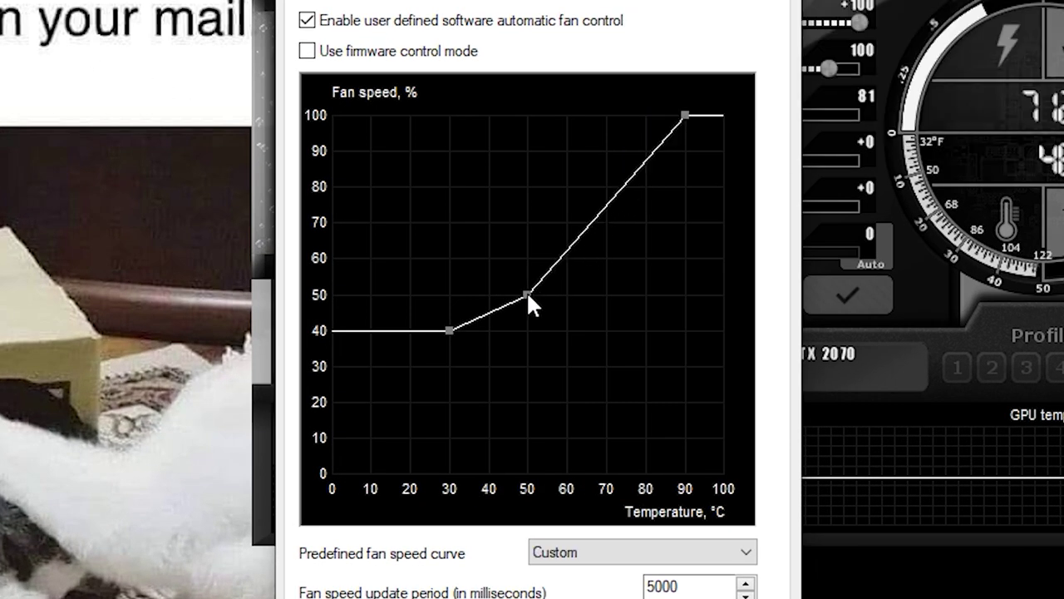
key(Delete)
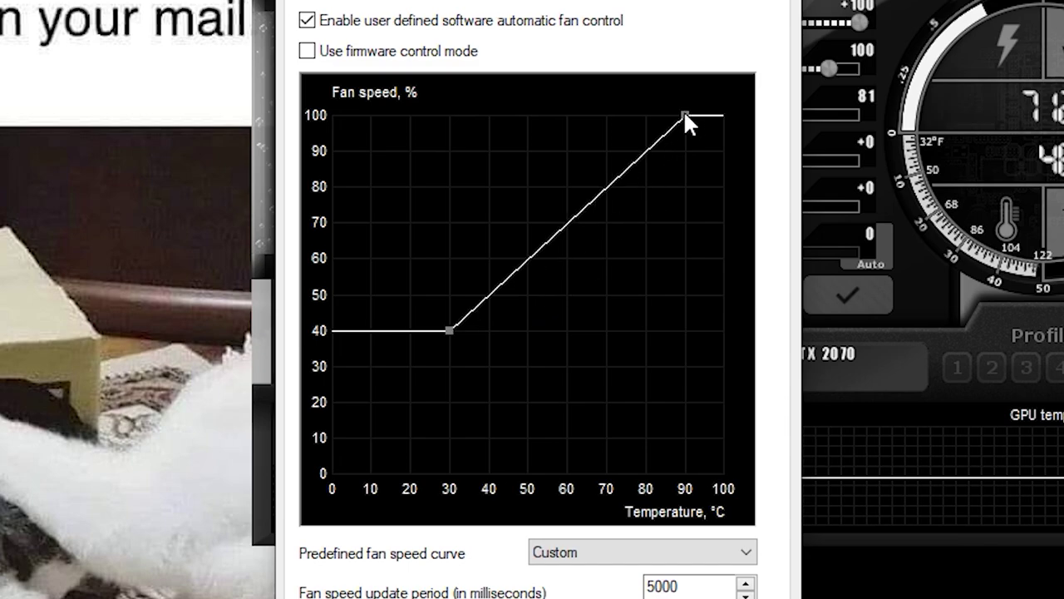
drag(684, 114, 670, 106)
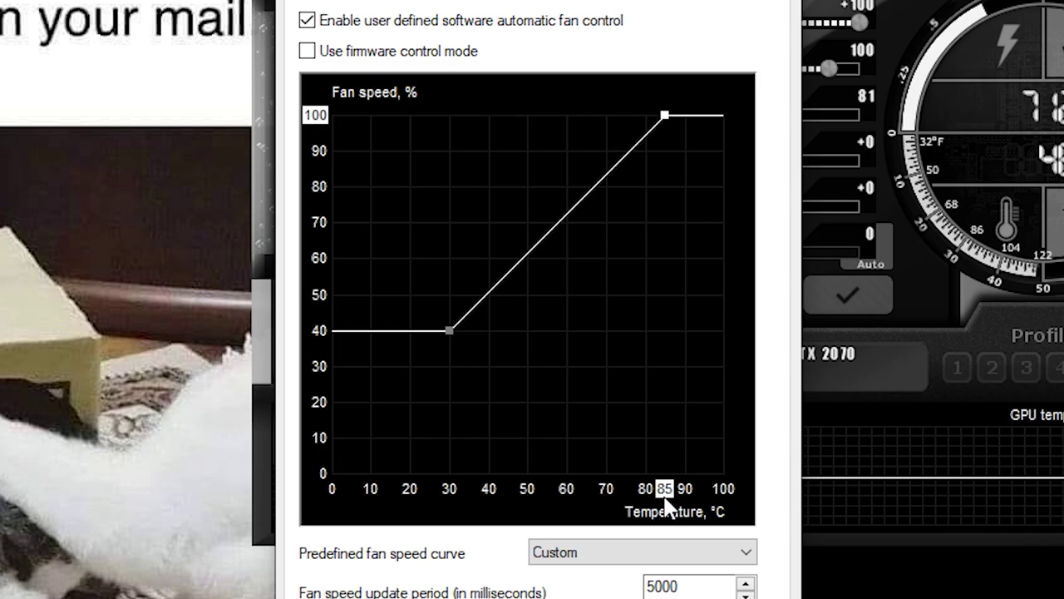
drag(449, 330, 430, 292)
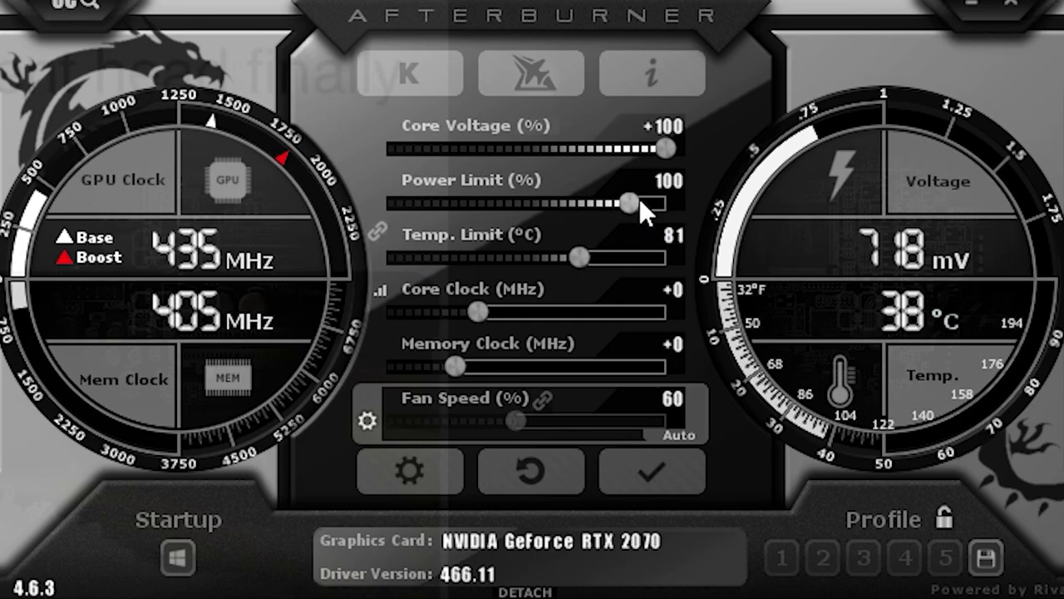
- Raise the power limit to 109% and the temperature limit to 88 °C, and scan for a core clock curve with the OC Scanner
drag(629, 206, 703, 208)
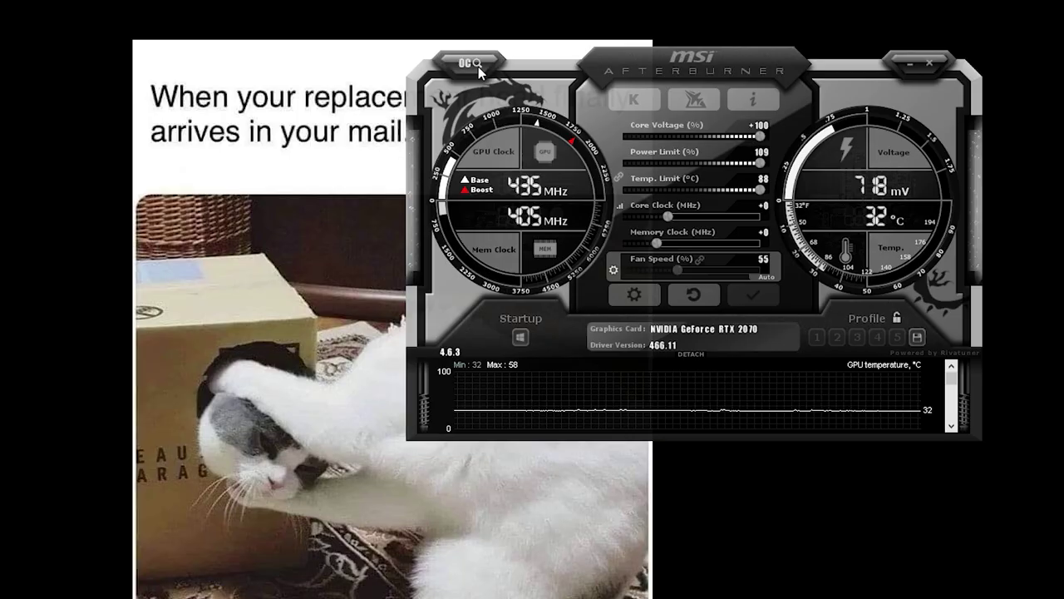
click(477, 67)
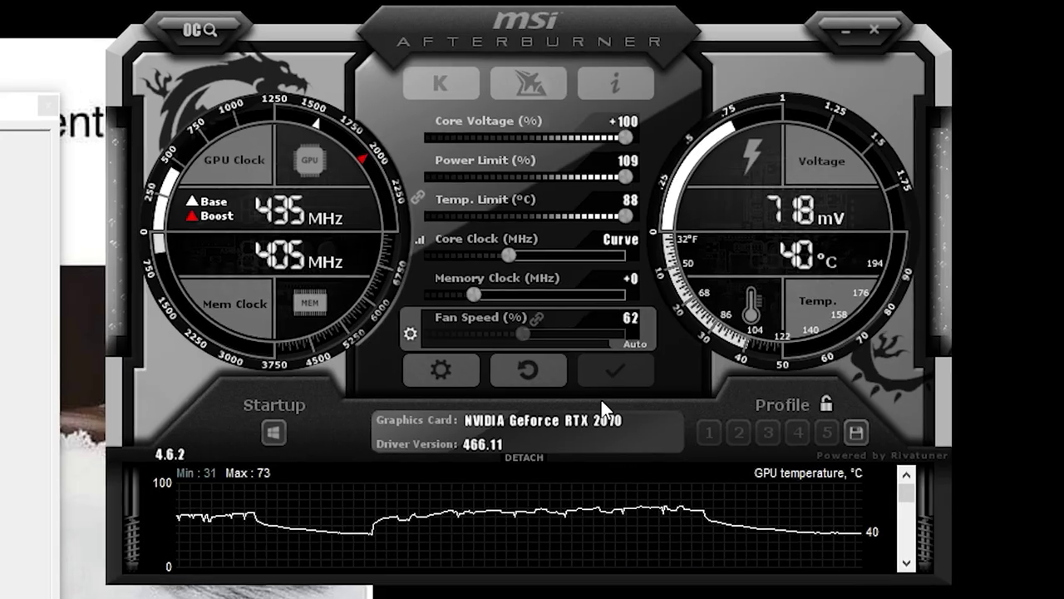
click(565, 573)
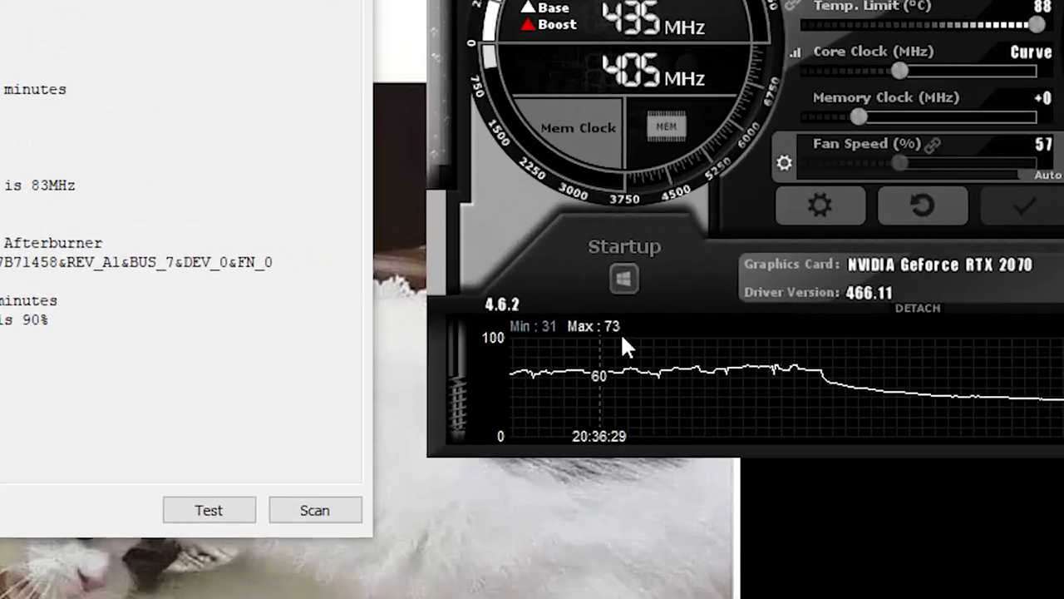
click(675, 251)
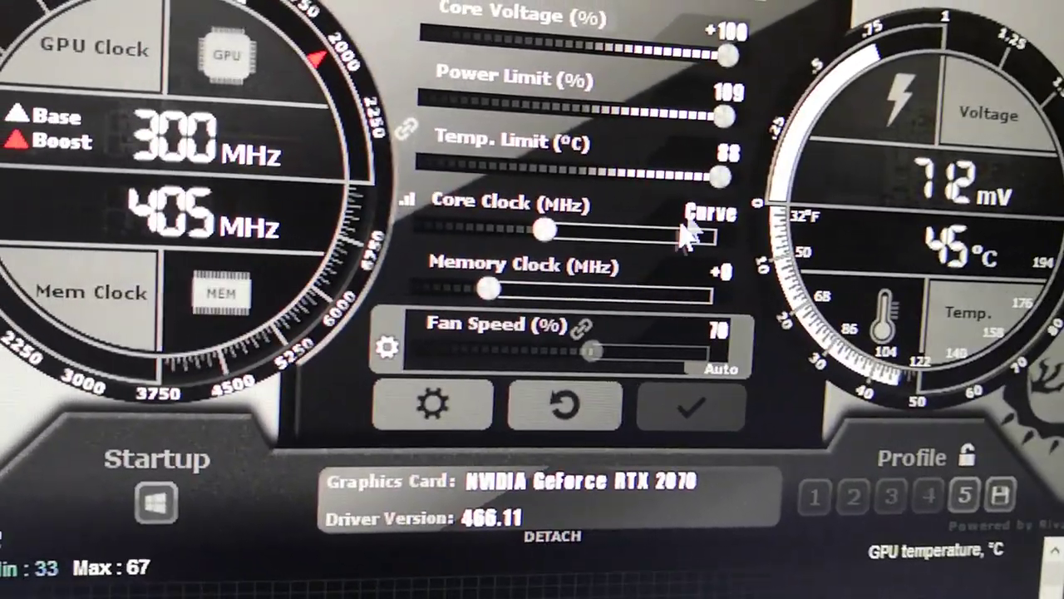
- Try a core clock offset of +1000 MHz with the overclock set to apply at system startup
mouse_move(708, 217)
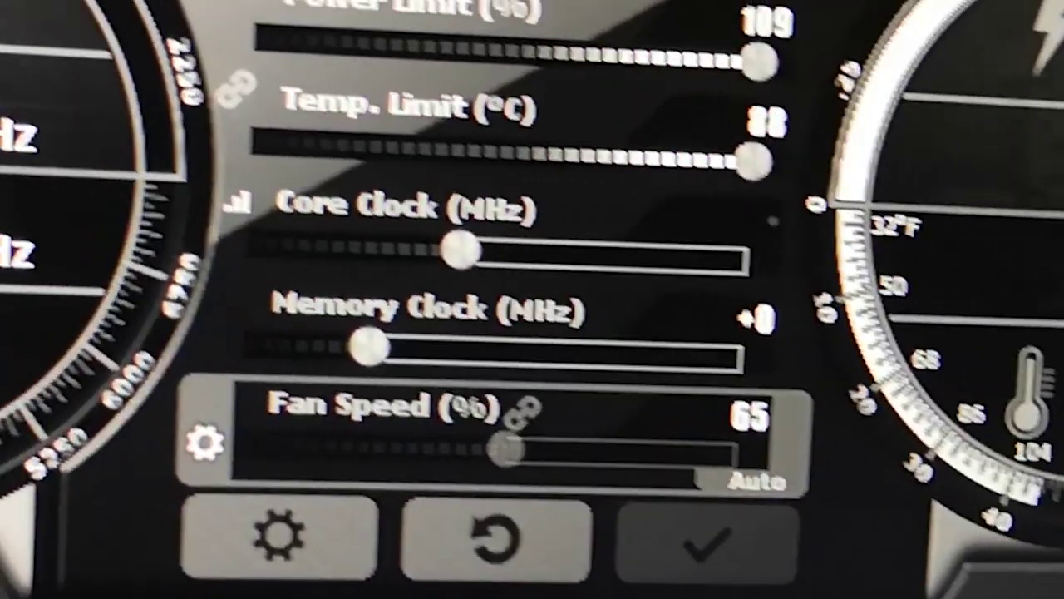
text(1000)
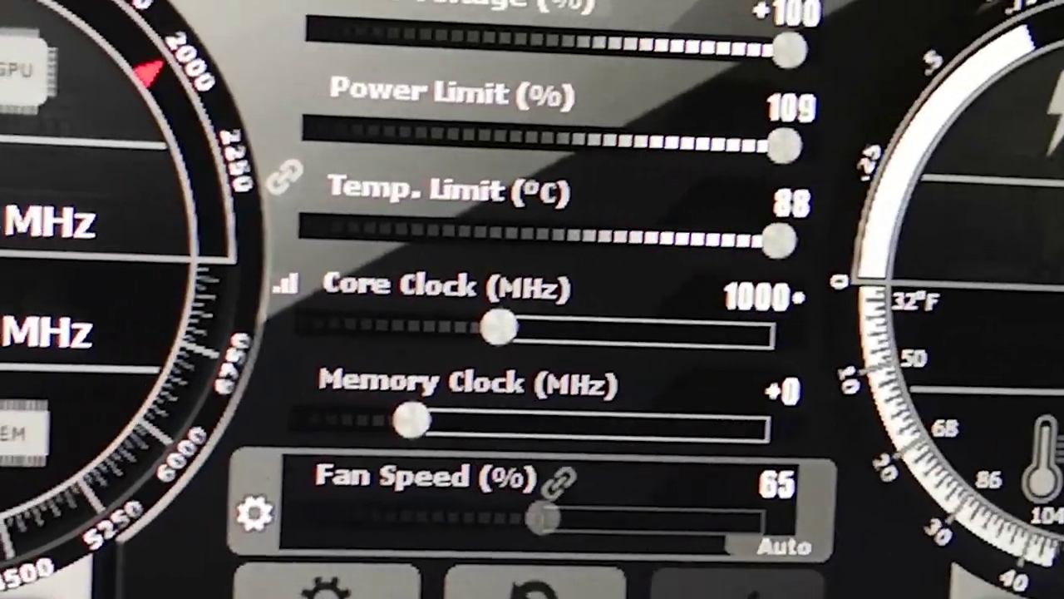
key(Return)
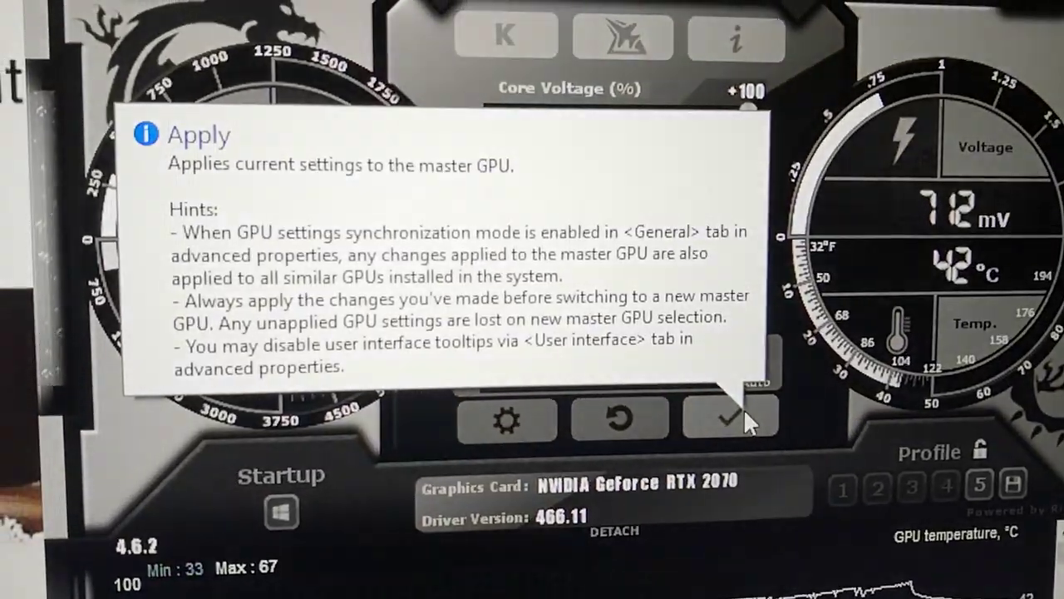
click(281, 513)
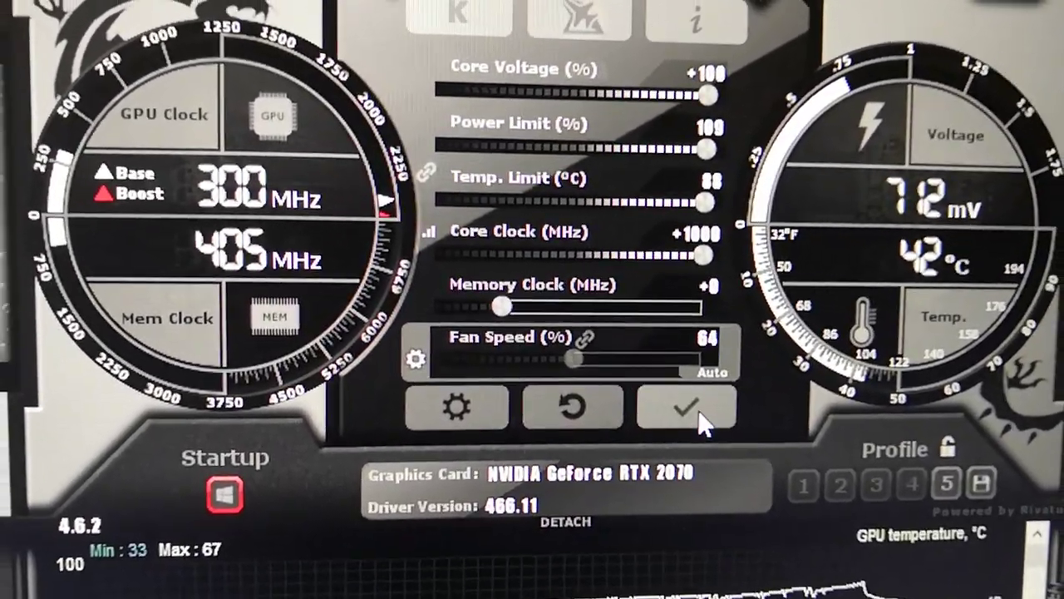
click(702, 420)
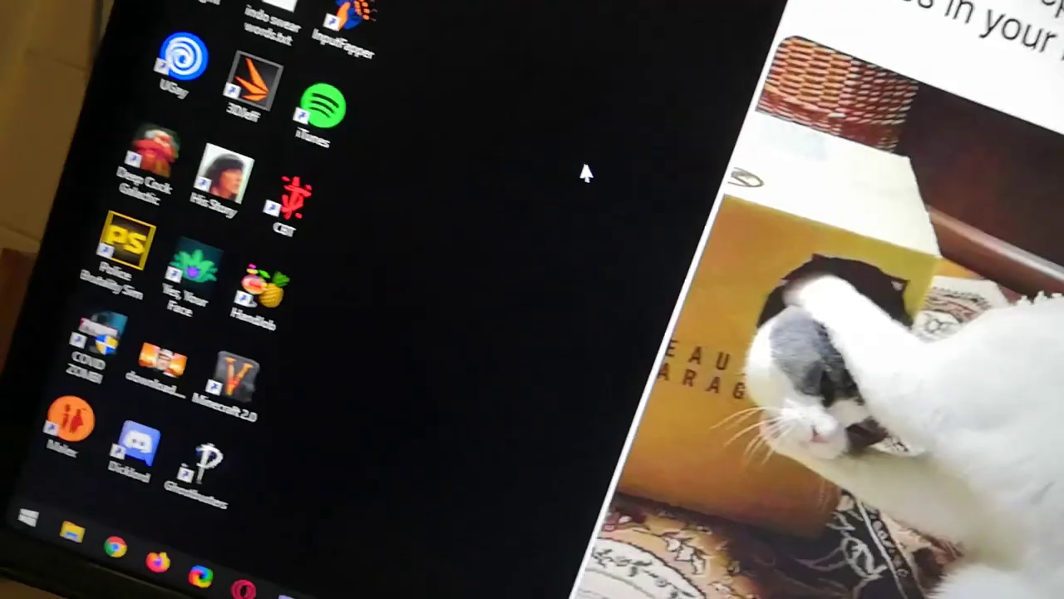
- Save the current settings to a profile and turn off applying the overclock at system startup
double_click(506, 178)
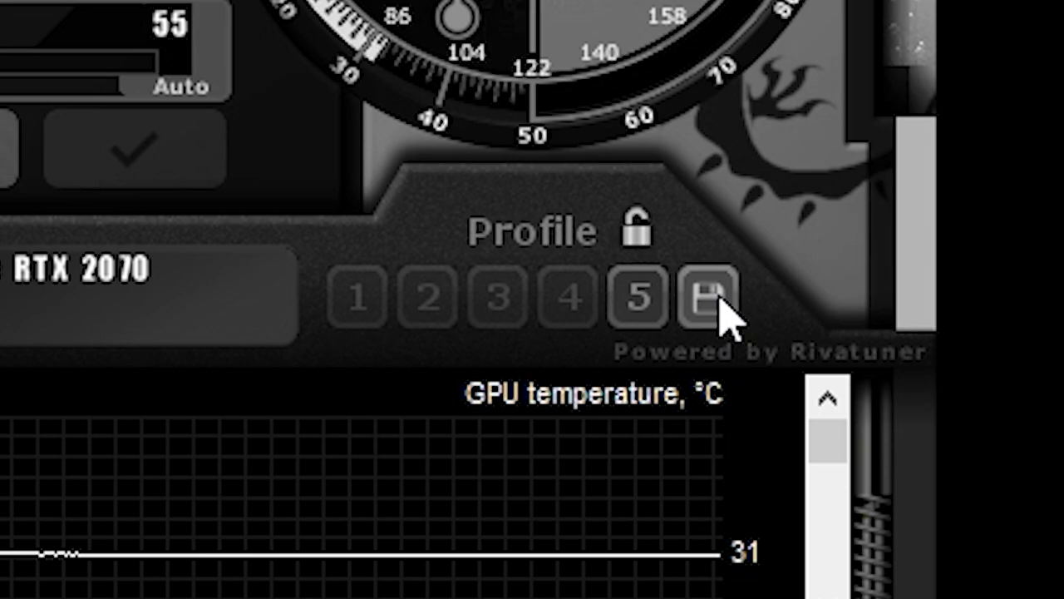
click(719, 298)
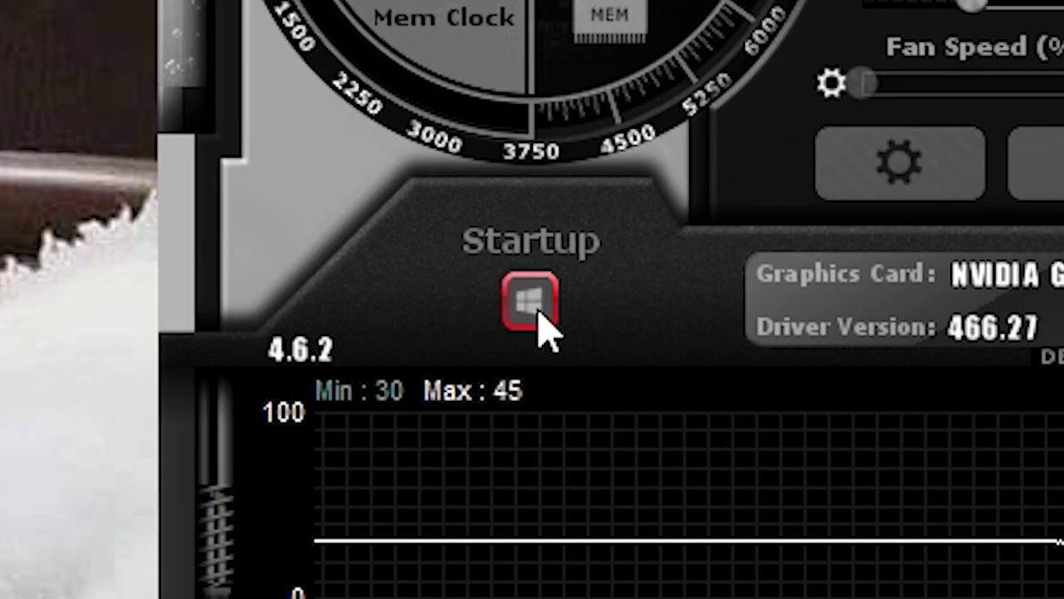
click(654, 274)
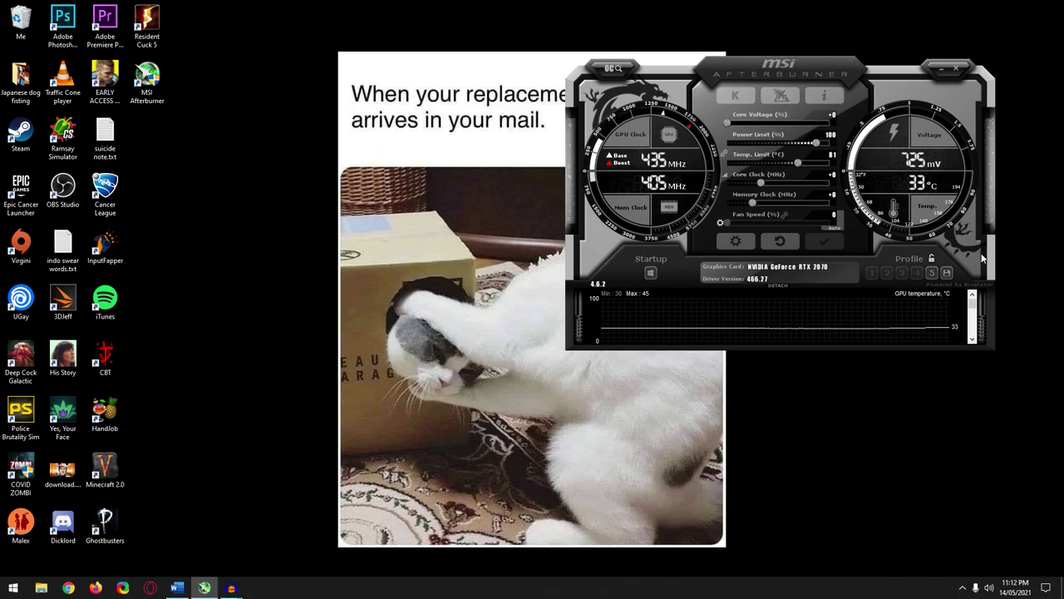
- Re-enable user-defined fan control and set the core voltage to +100%, the power limit to 109% and the temperature limit to 88 °C
click(737, 241)
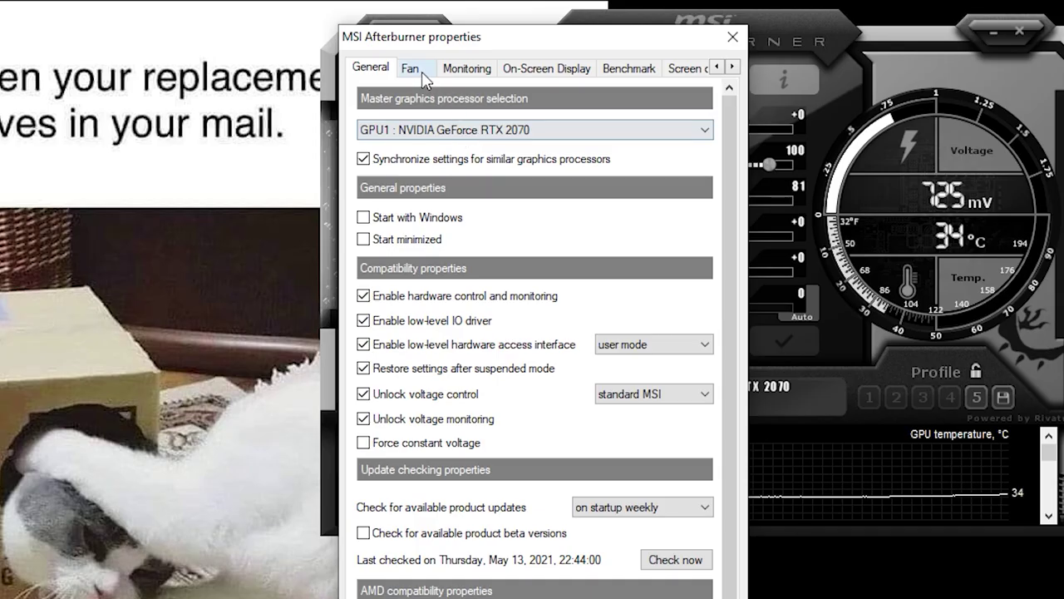
click(615, 94)
click(400, 127)
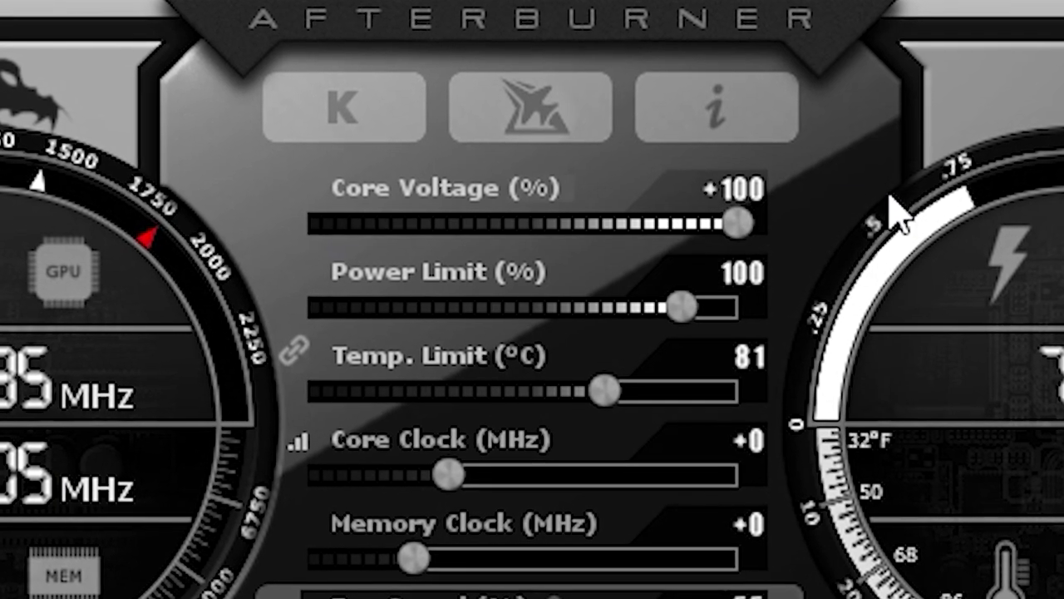
drag(696, 314, 793, 309)
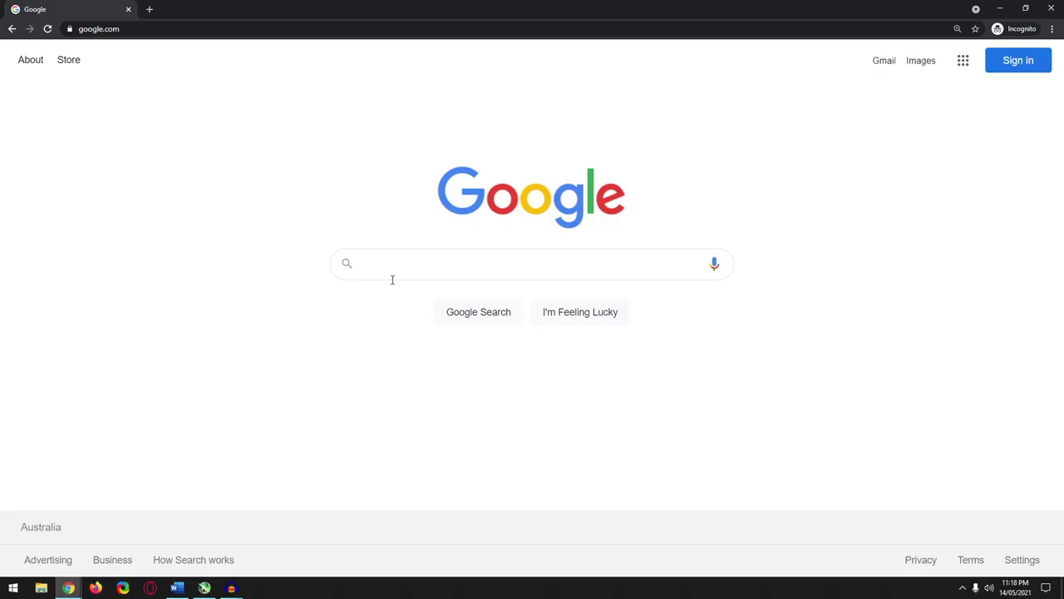
- Search Google for msi kombustor, open the Geeks3D page, and download MSI Kombustor 4.1.11 64-bit
click(392, 277)
text(msi kombustor)
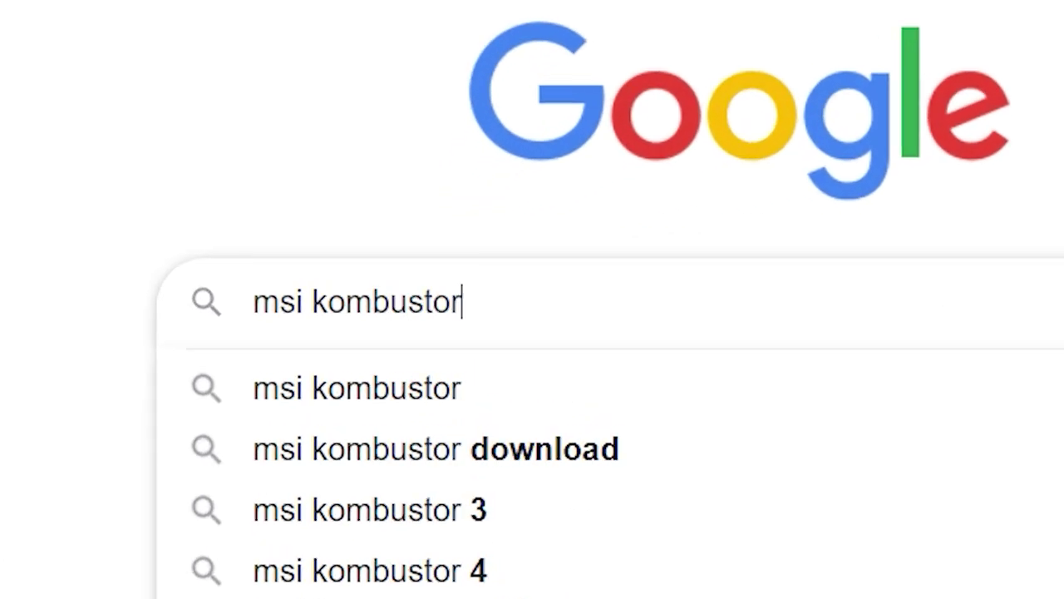
key(Return)
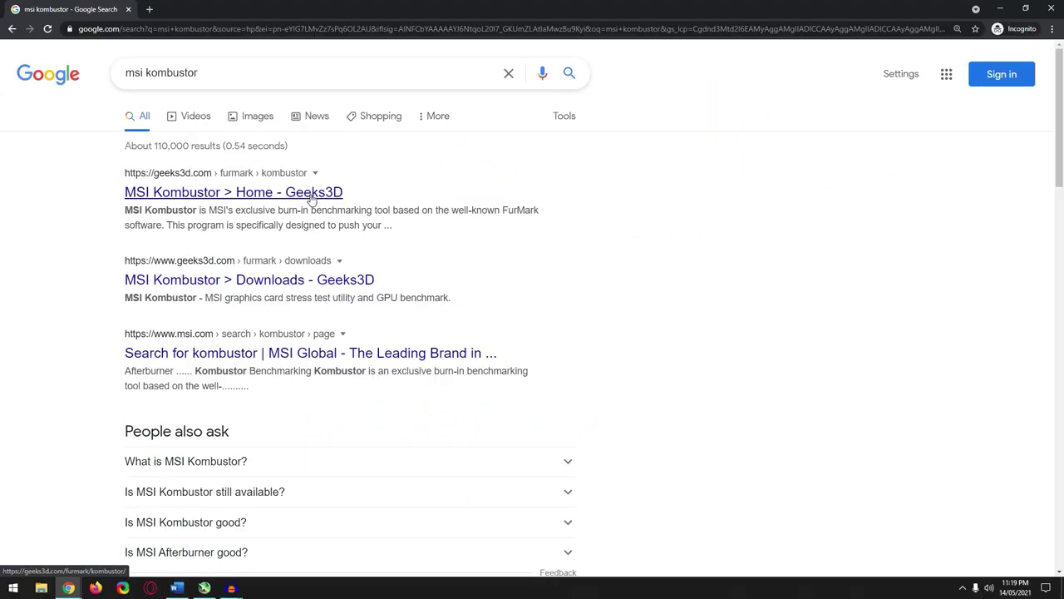
click(312, 193)
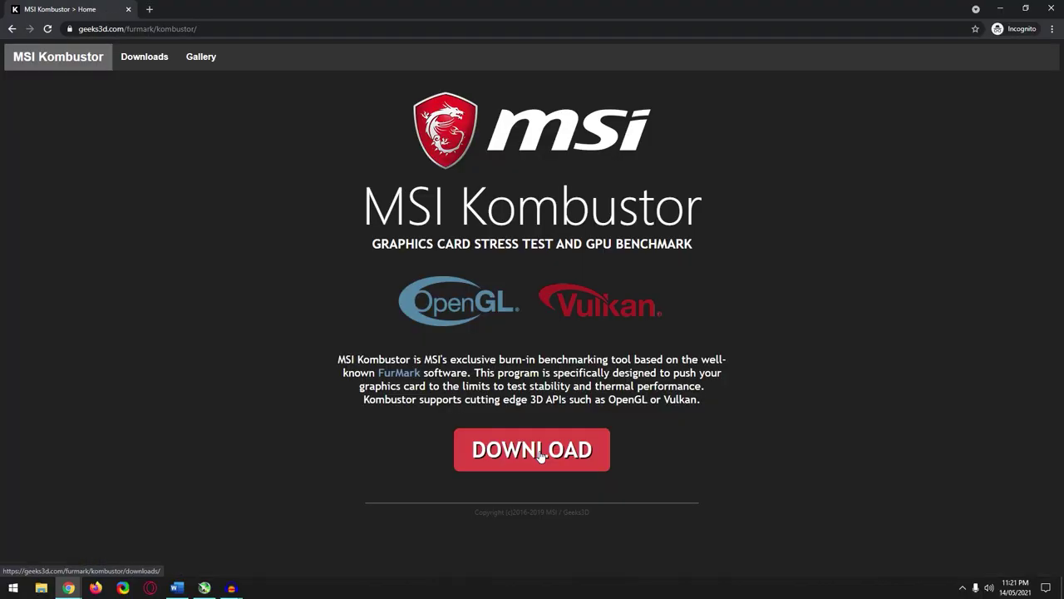
click(537, 453)
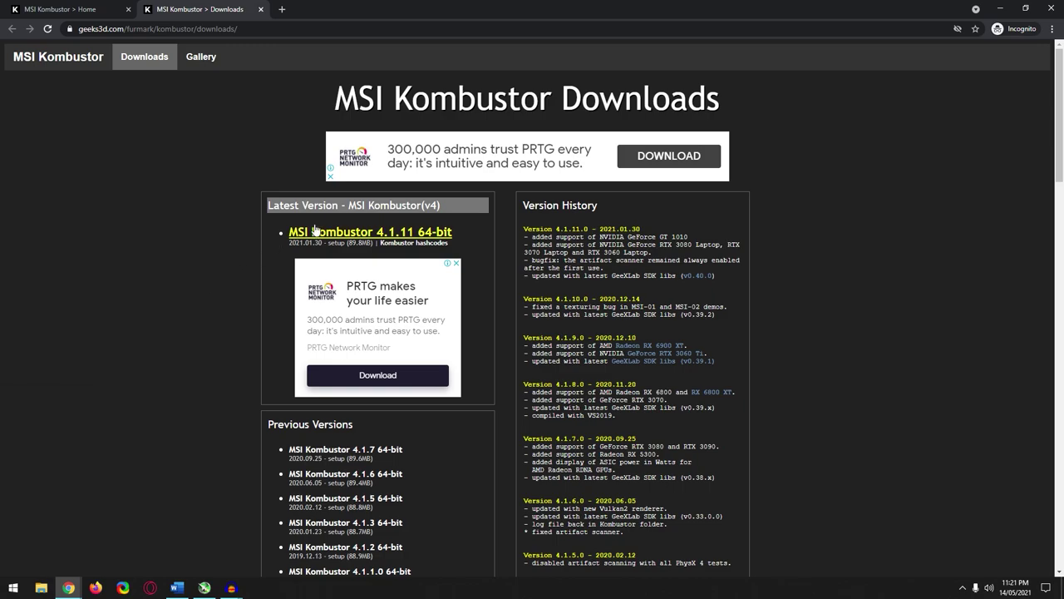
click(344, 235)
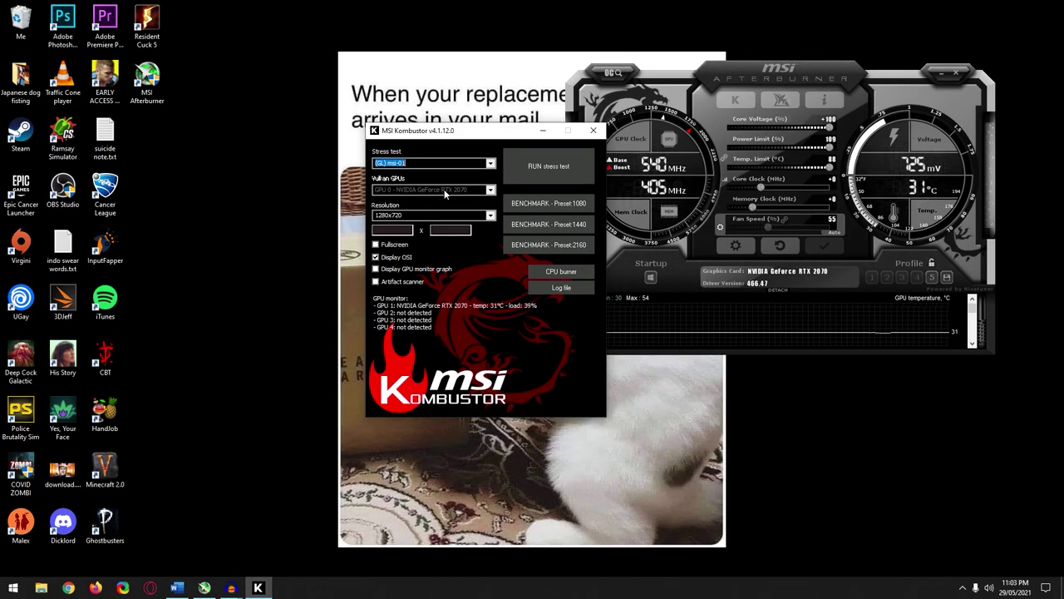
- Run the Kombustor msi-01 stress test at 1280x720 and move the custom fan curve's 100% speed point to a lower temperature
click(547, 166)
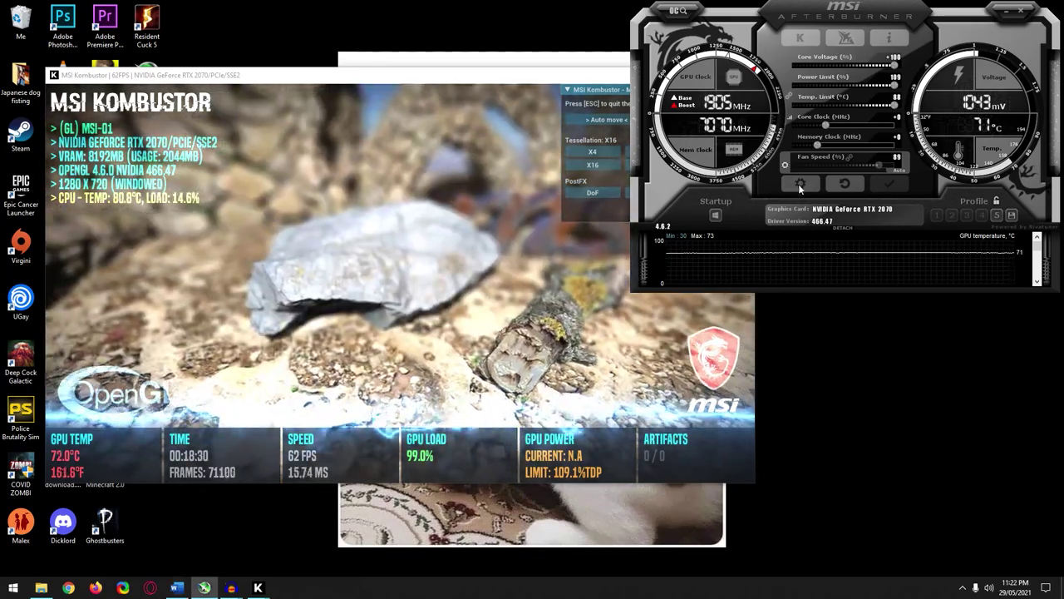
click(799, 184)
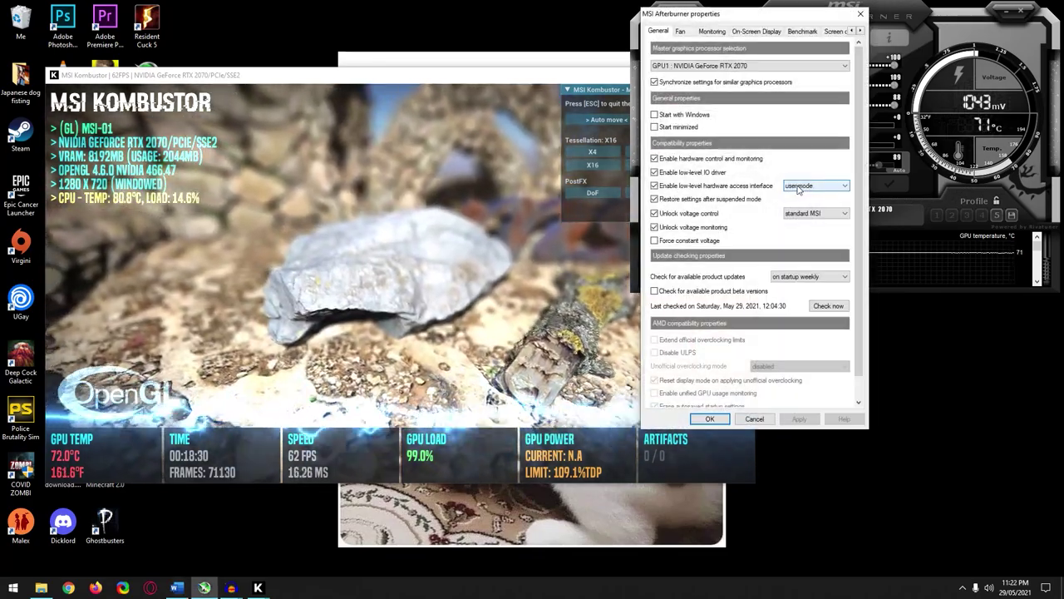
click(681, 31)
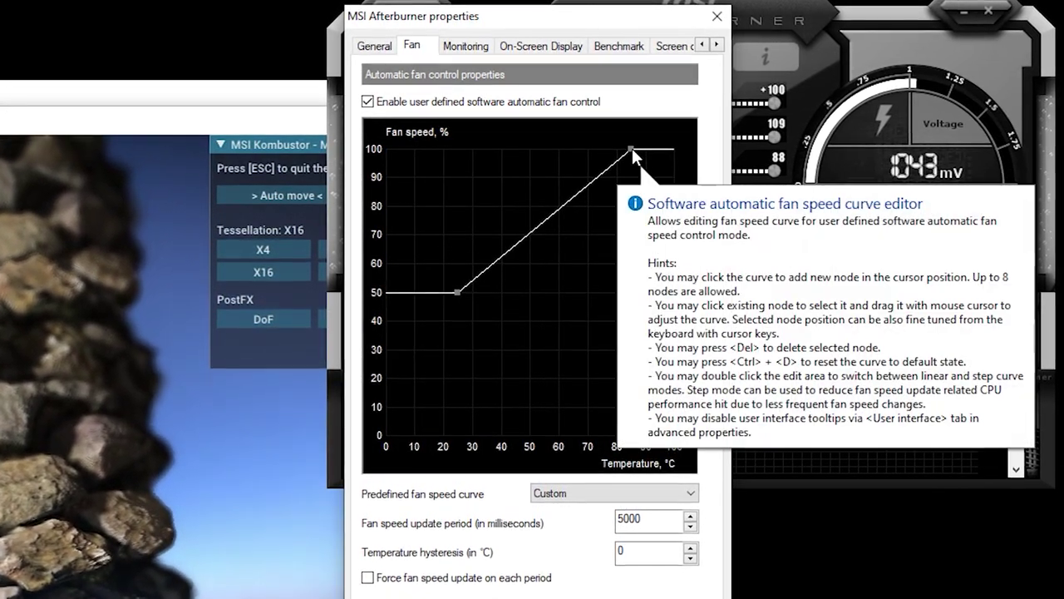
drag(631, 149, 605, 125)
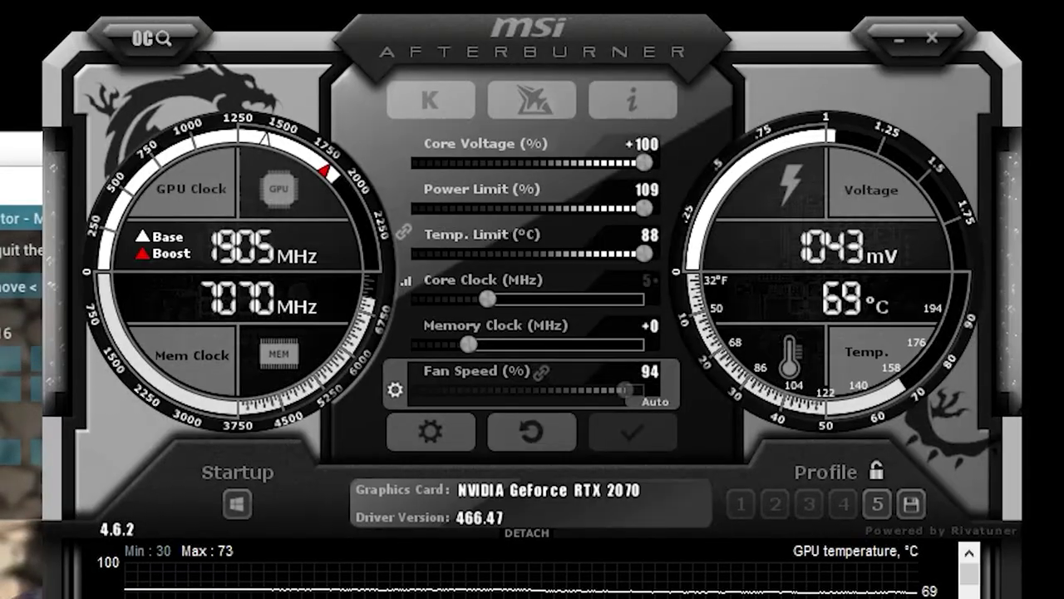
- Set the core clock offset to +50 MHz and apply the overclock settings to the GPU
text(50)
key(Return)
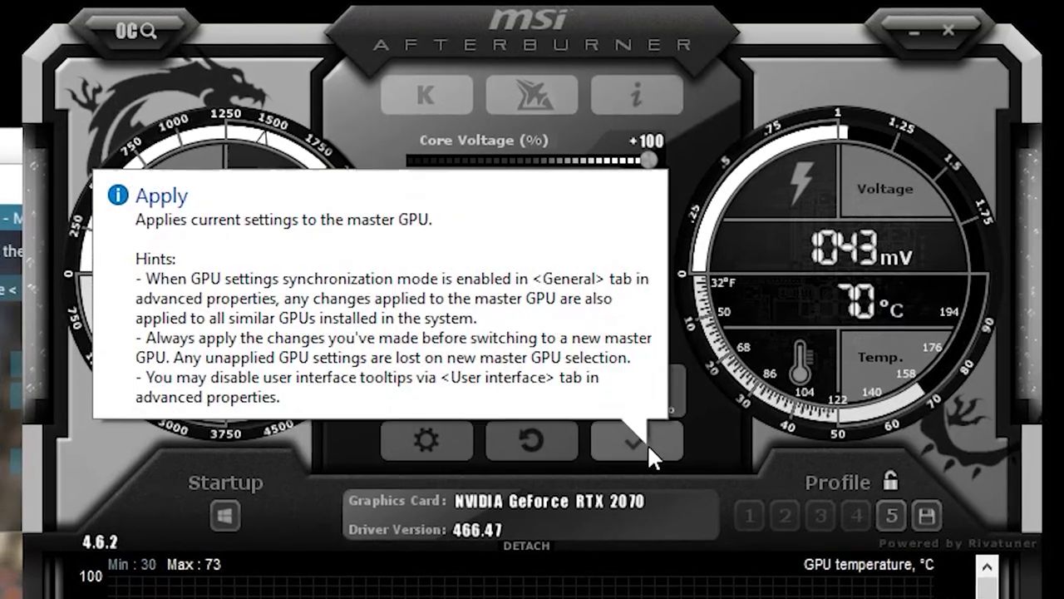
click(645, 445)
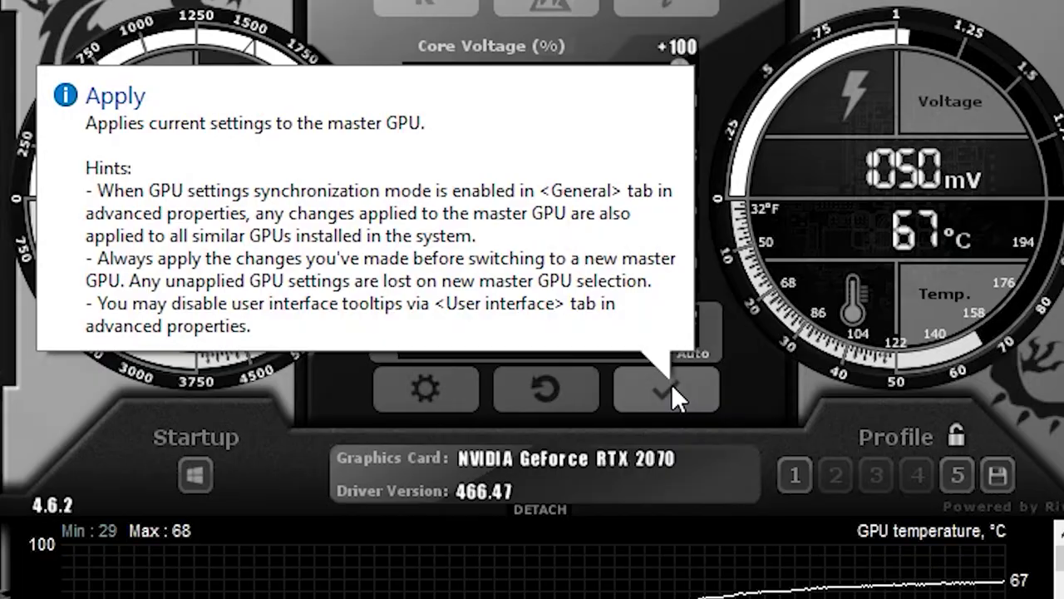
click(671, 385)
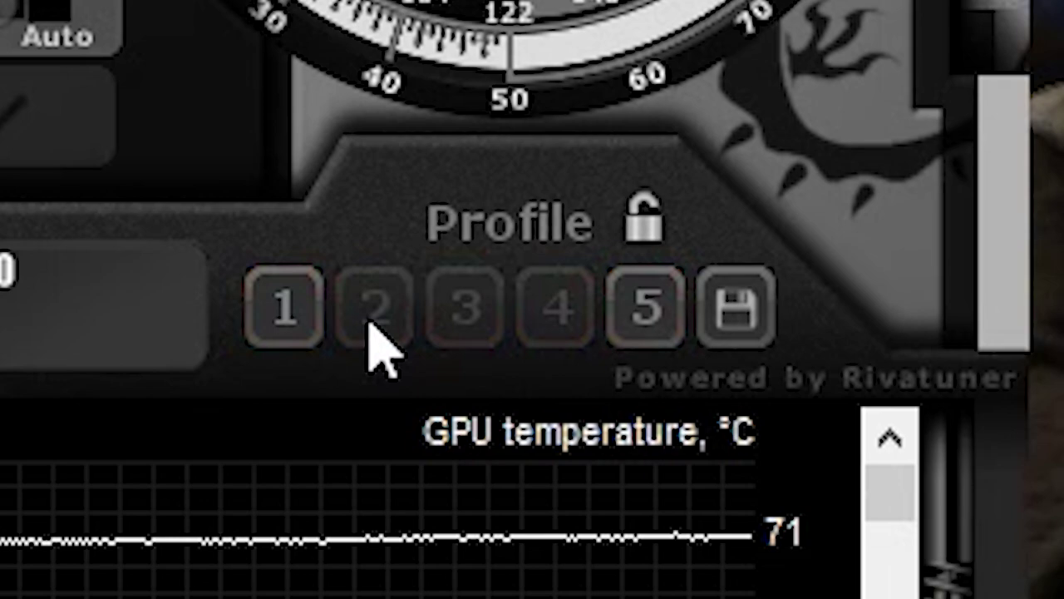
- Save the overclock with +115 MHz core and +825 MHz memory to profile 2 and set it to apply at system startup
click(374, 322)
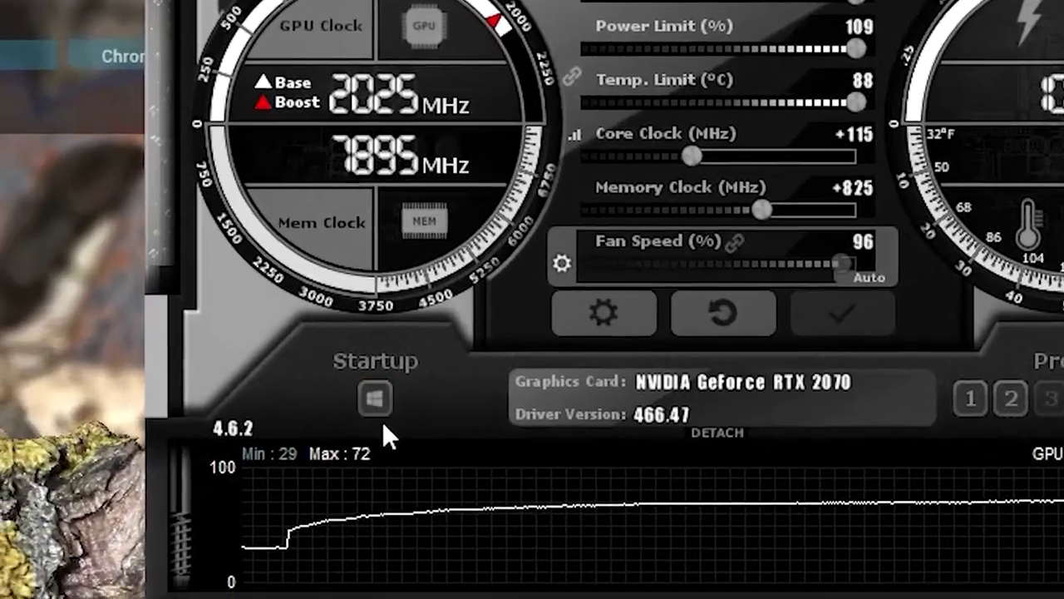
click(238, 496)
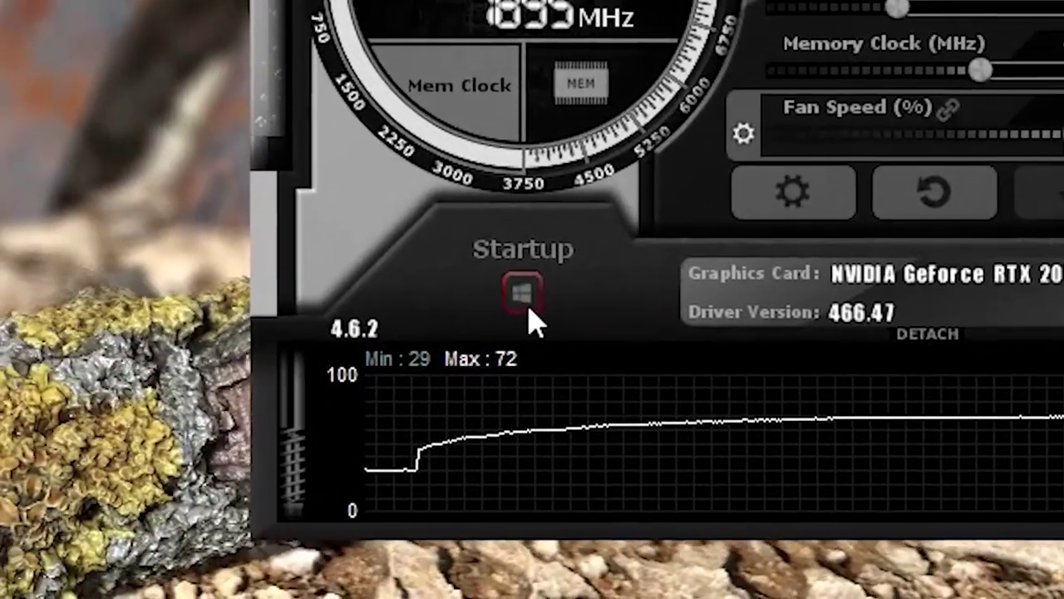